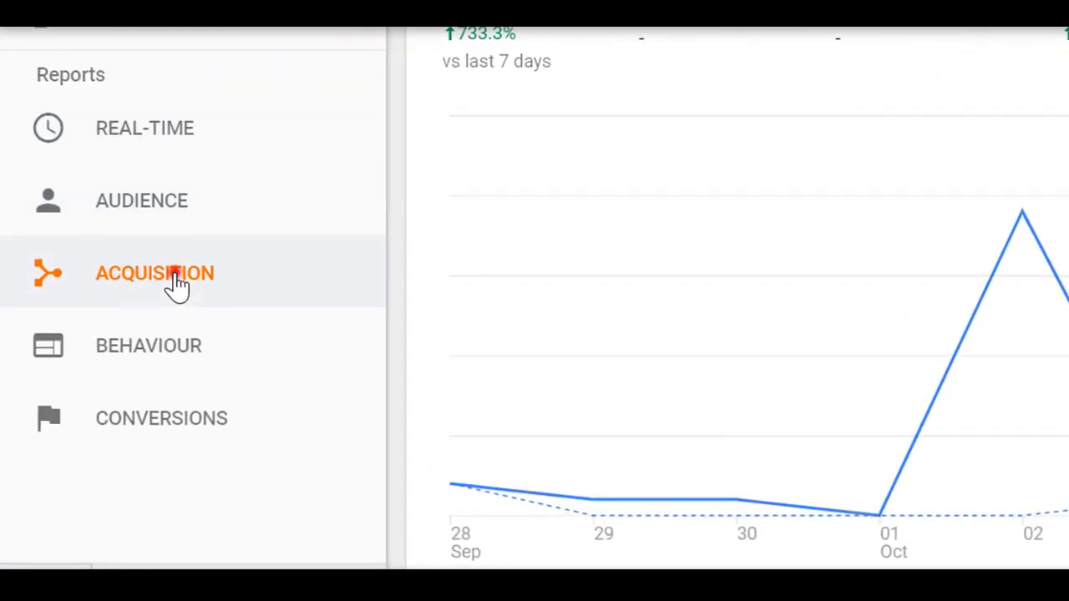
Step: Expand Acquisition > Search console in the sidebar and select Landing Pages
click(99, 373)
drag(381, 200, 374, 363)
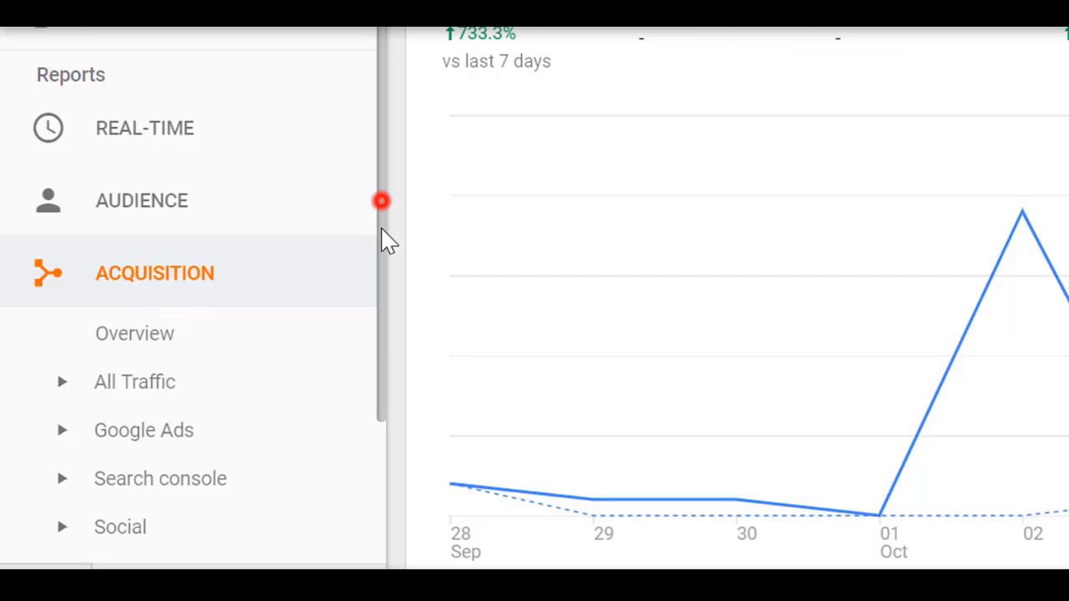
click(231, 301)
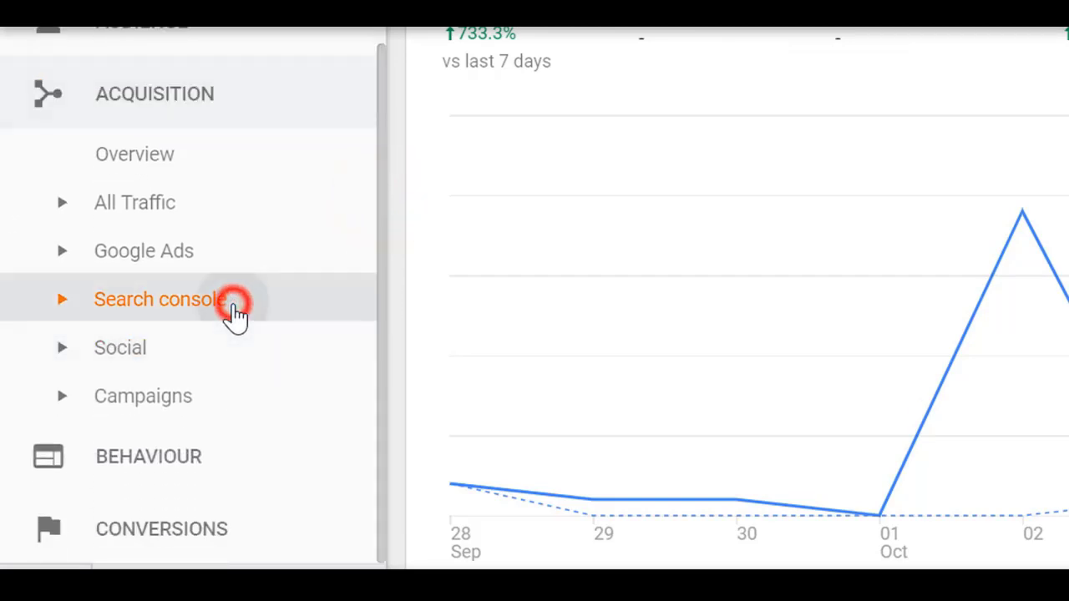
drag(381, 251, 381, 338)
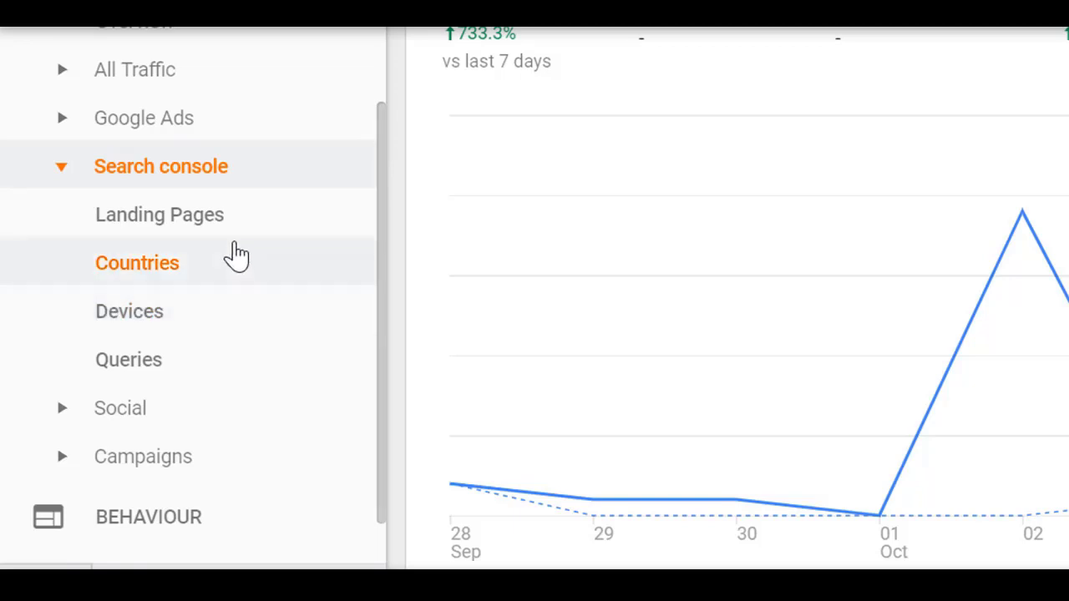
click(234, 238)
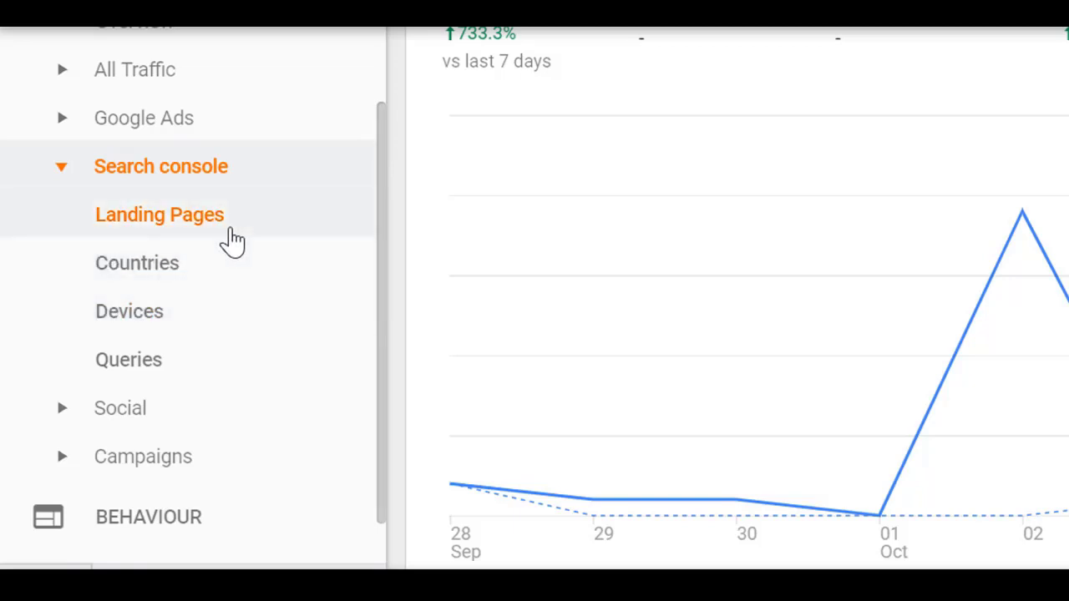
Step: Try the Countries, Queries and Devices reports, ending on Landing Pages, which needs integration enabled
click(209, 266)
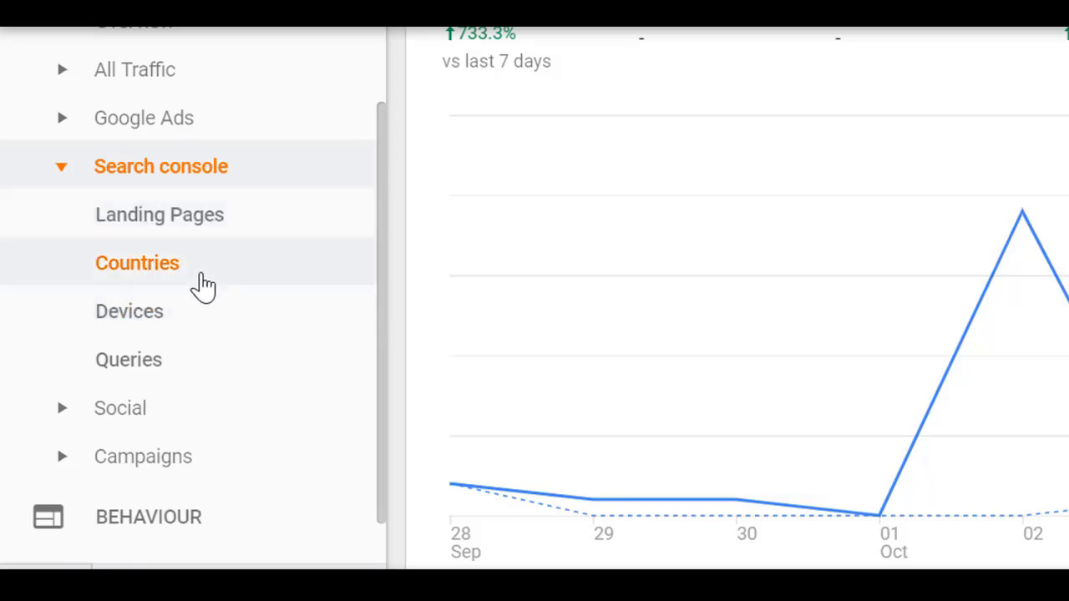
click(183, 364)
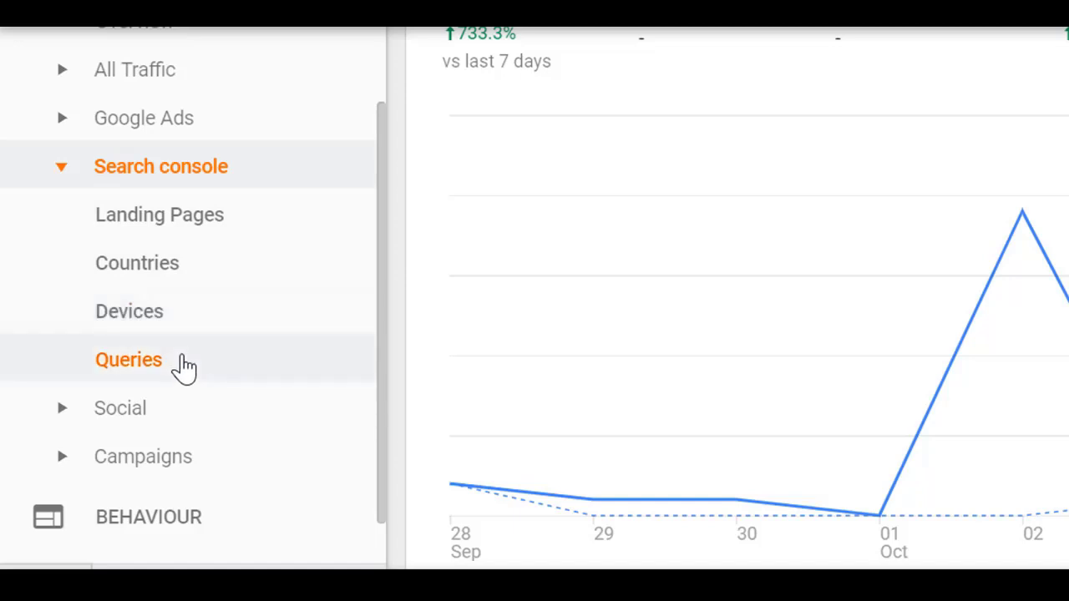
click(205, 314)
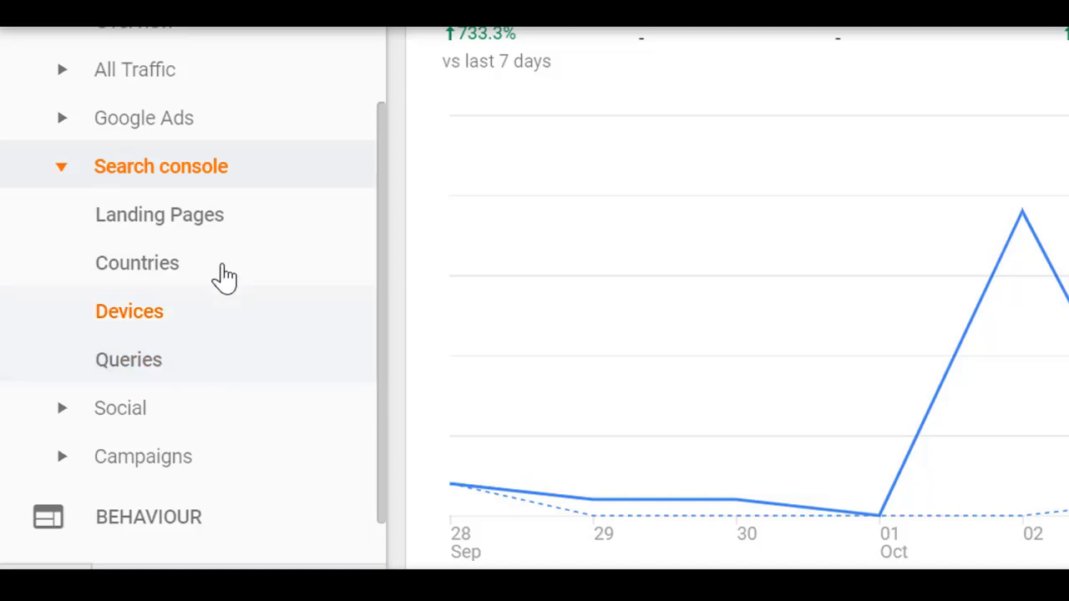
click(219, 268)
click(222, 317)
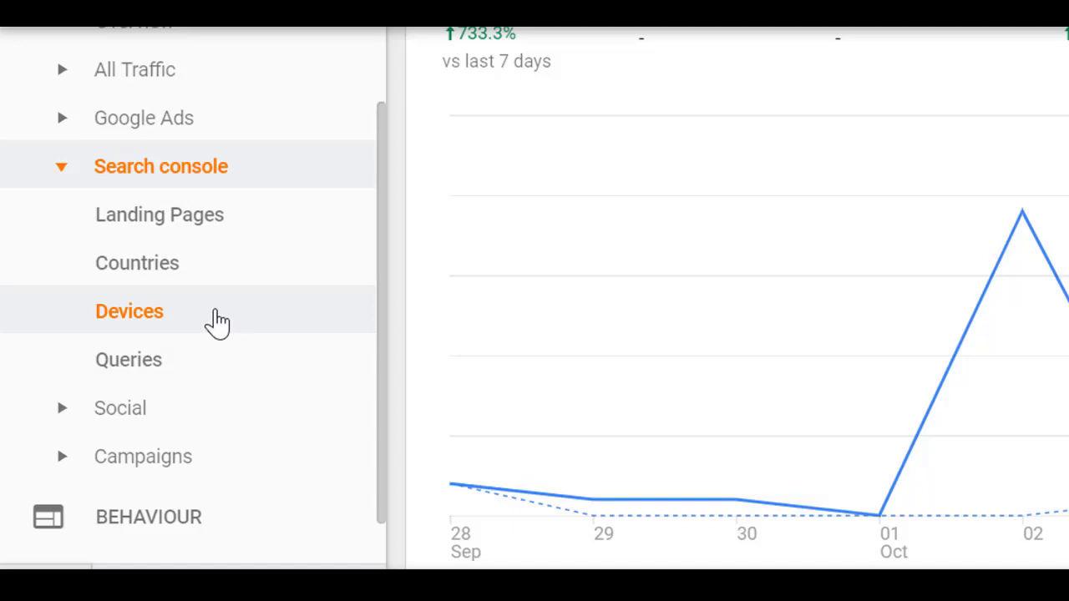
click(194, 259)
click(195, 375)
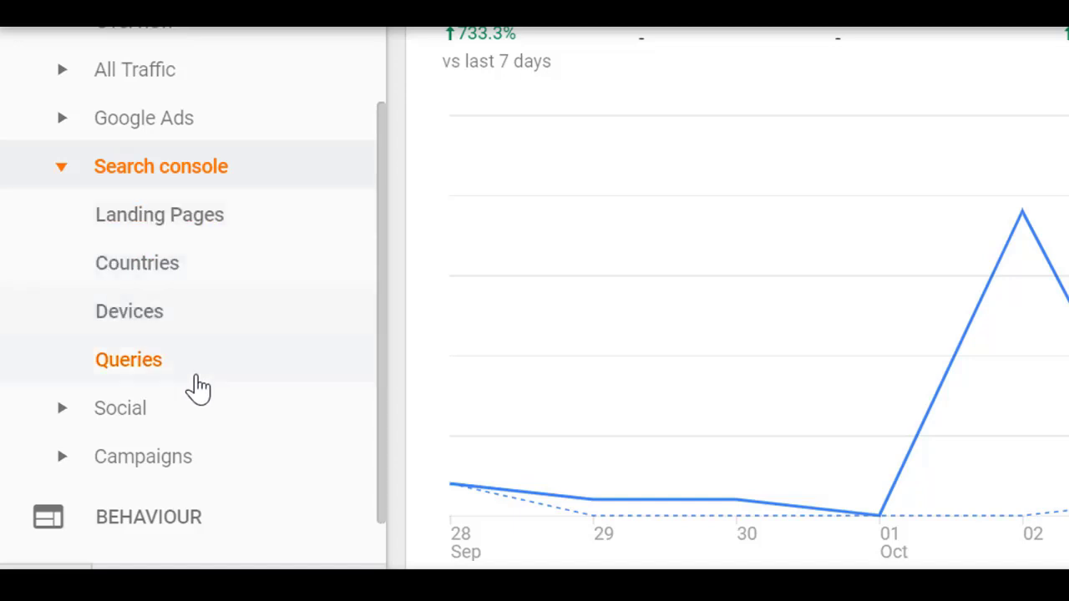
click(240, 334)
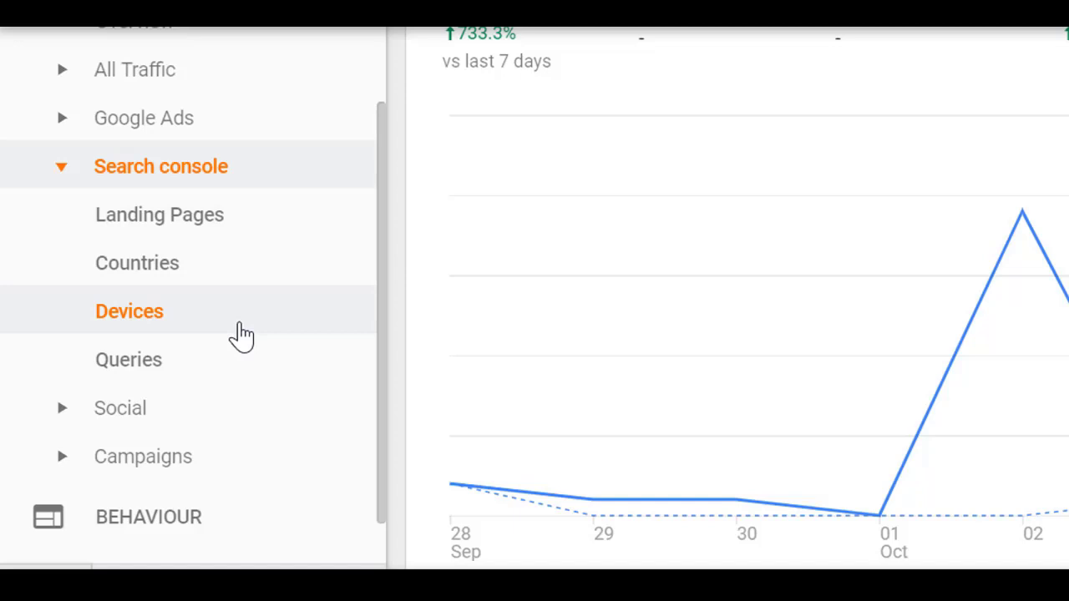
click(255, 251)
click(238, 225)
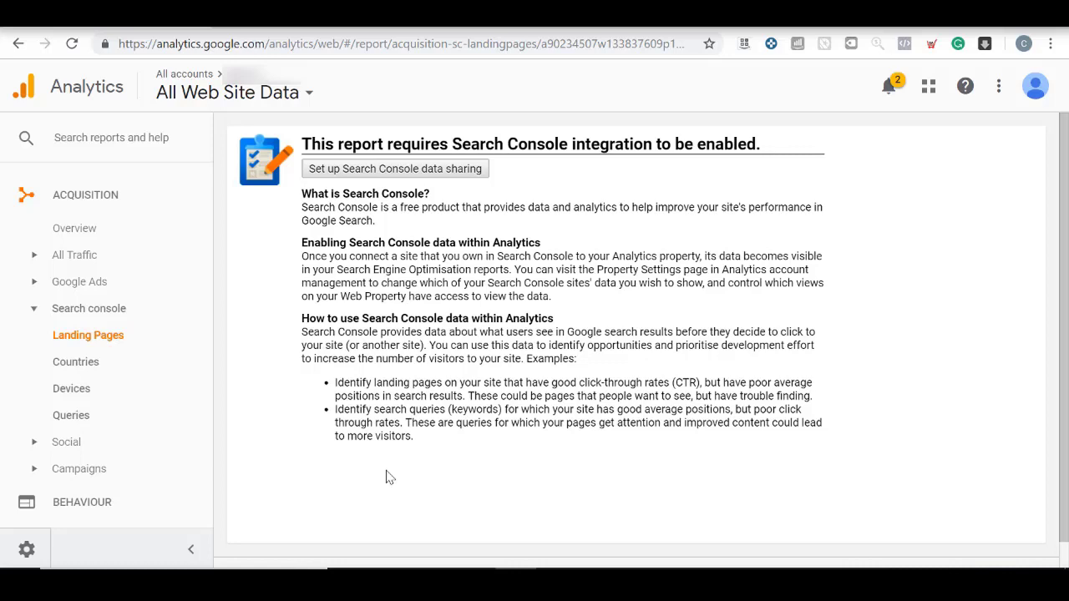
Step: Start Search Console data sharing and reach Property Settings' Adjust Search Console page
click(384, 171)
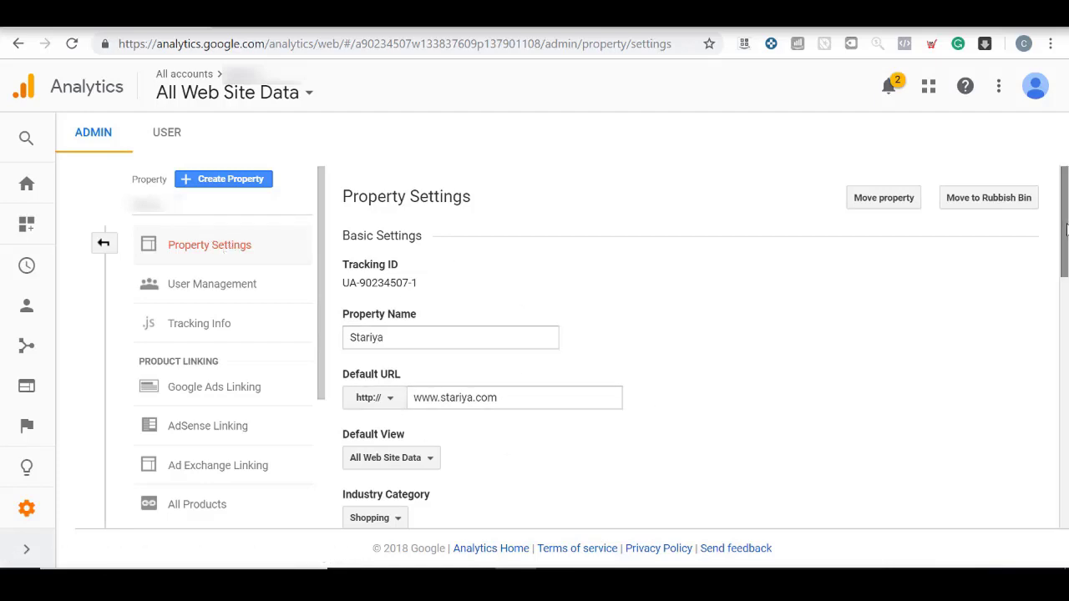
drag(1064, 208, 1066, 479)
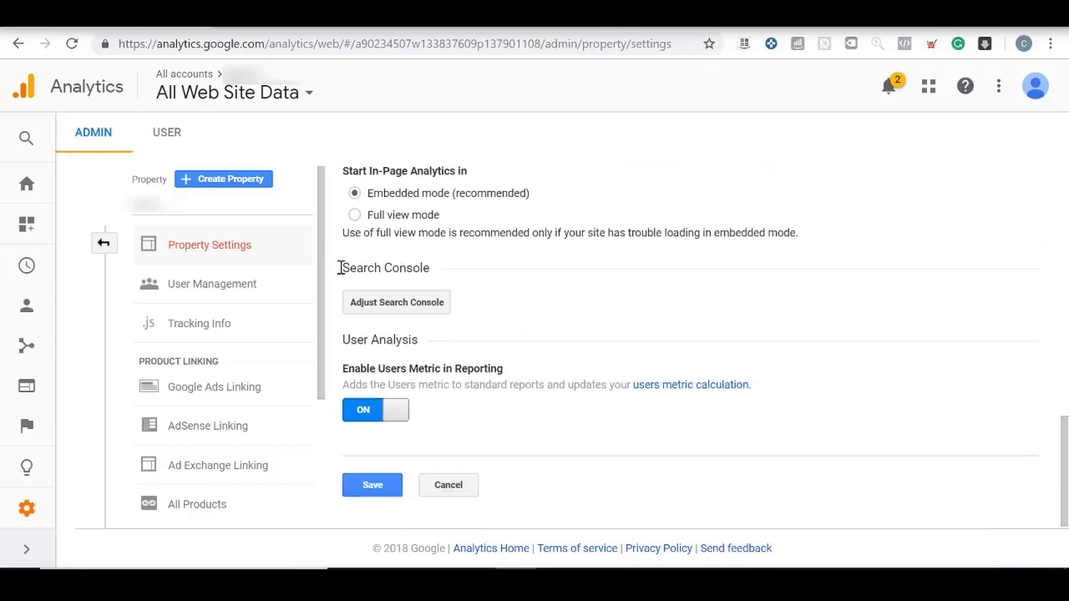
click(398, 307)
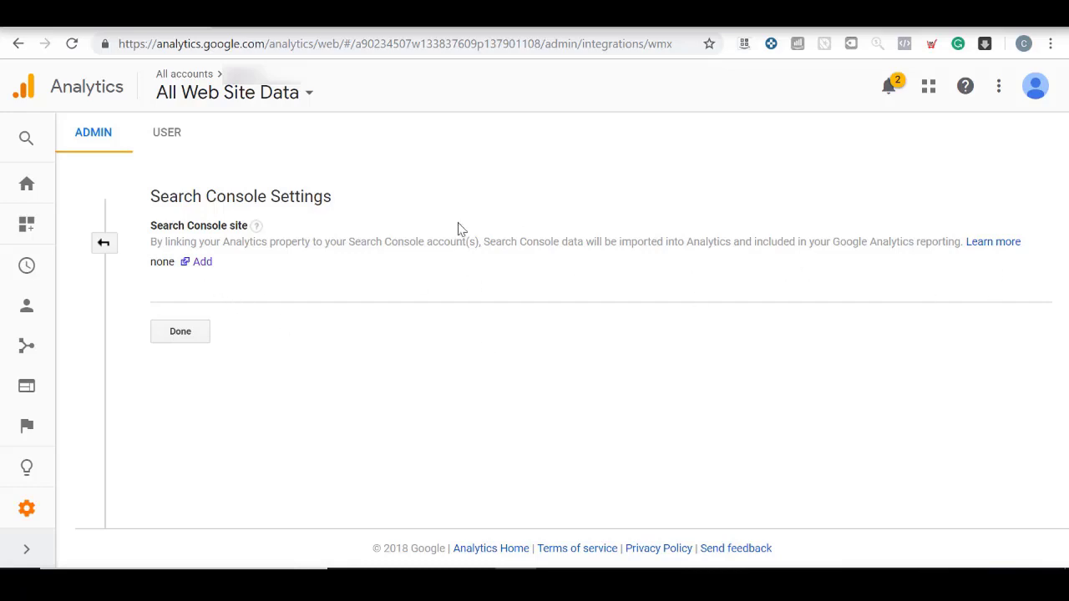
Step: Choose Add, then add a new site to Search Console and confirm the prompt
click(197, 262)
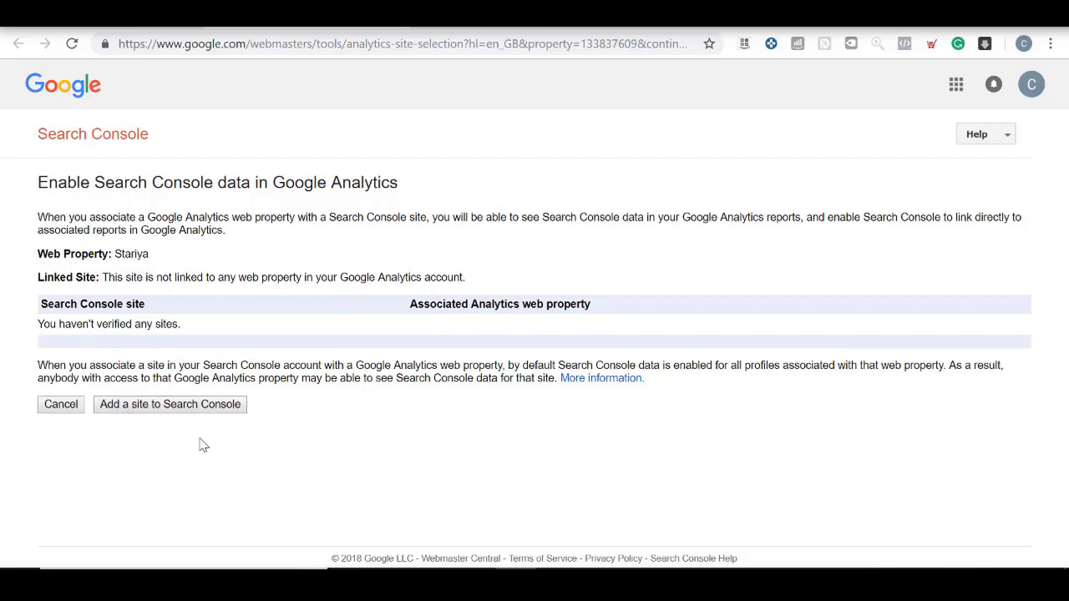
click(179, 407)
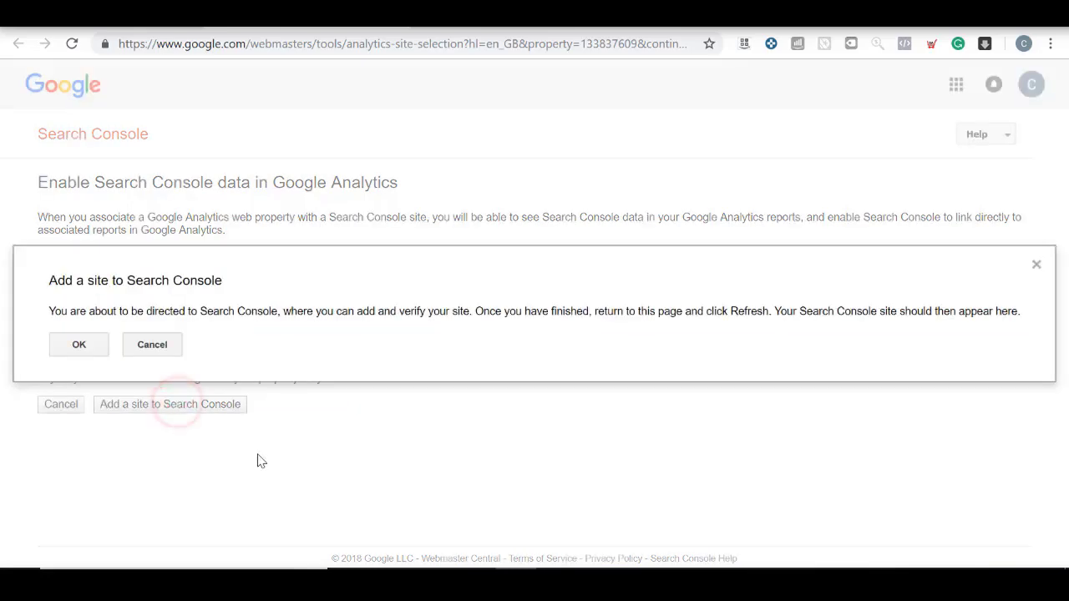
click(79, 345)
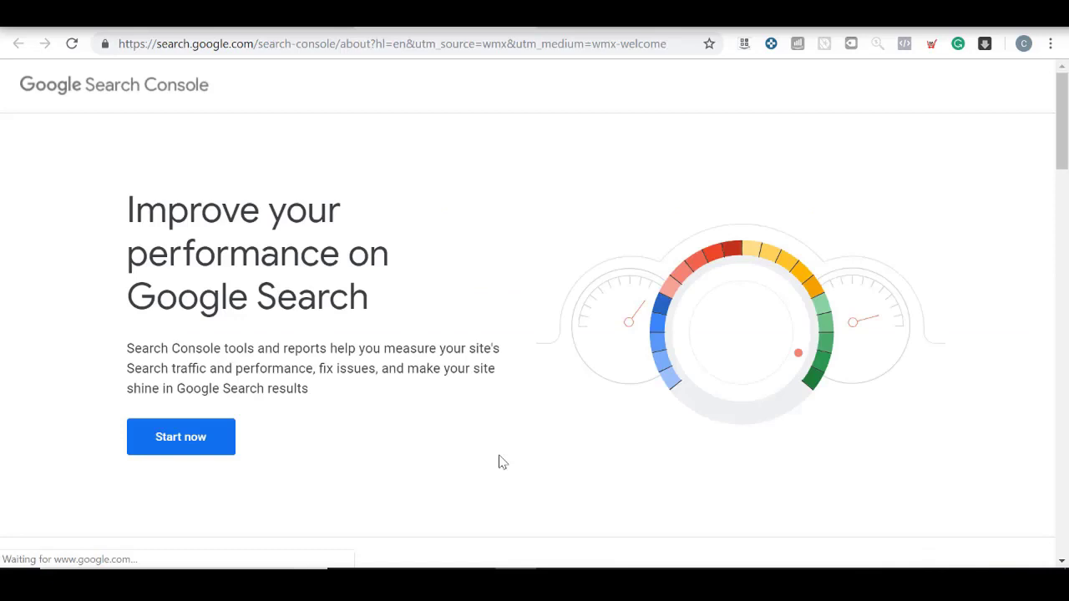
click(199, 445)
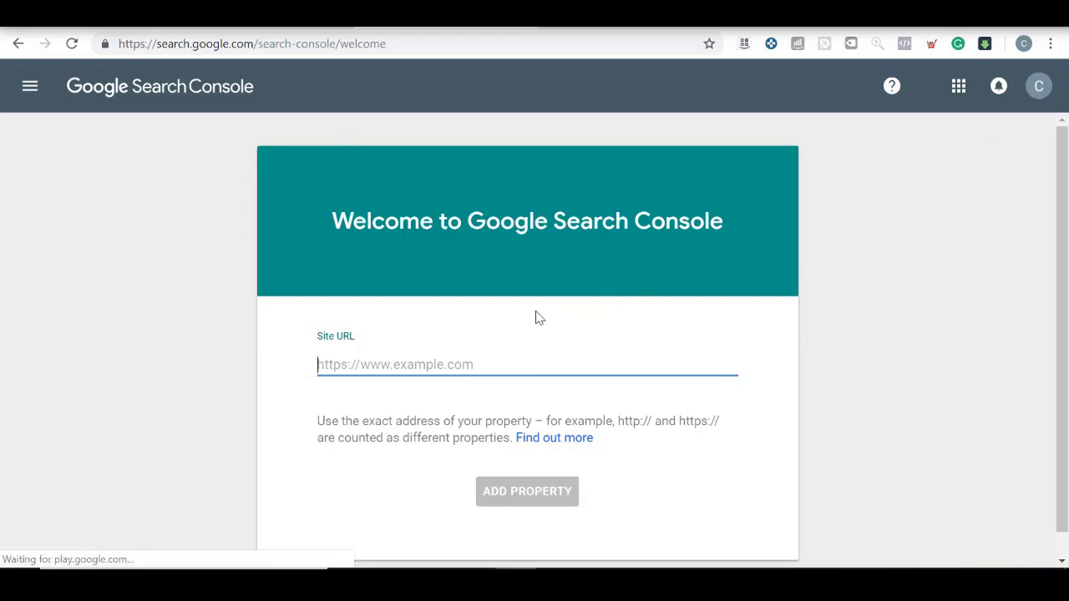
click(583, 361)
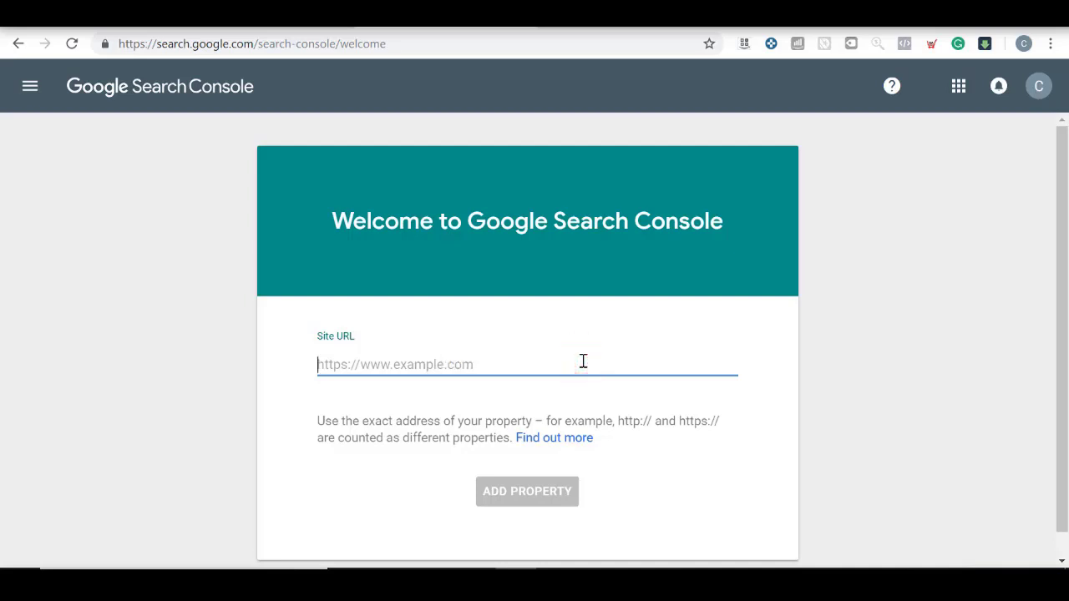
text(https://)
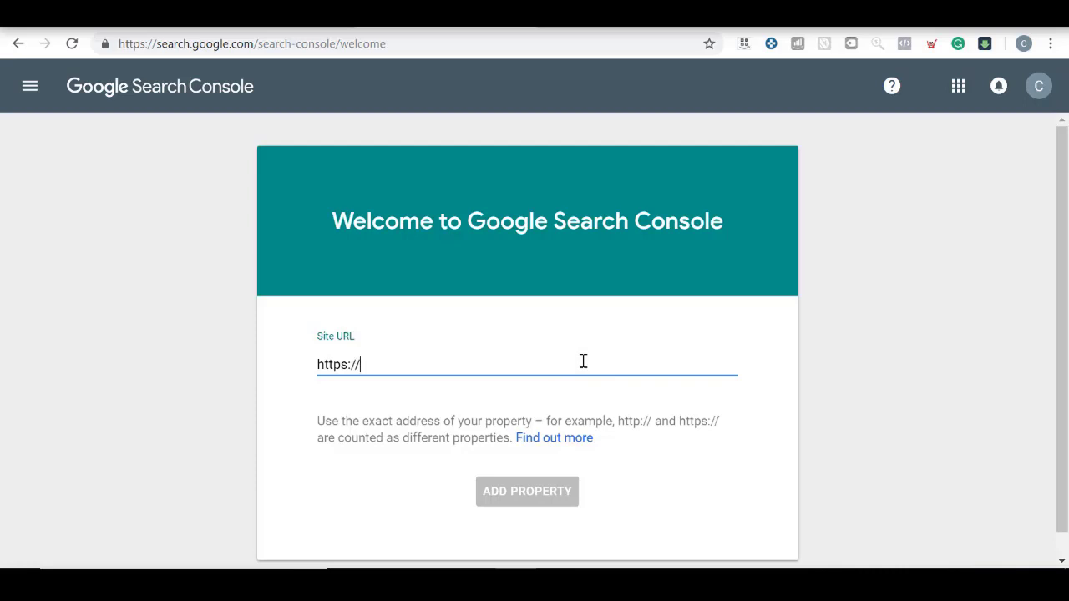
text(www.thegadgetbear.co)
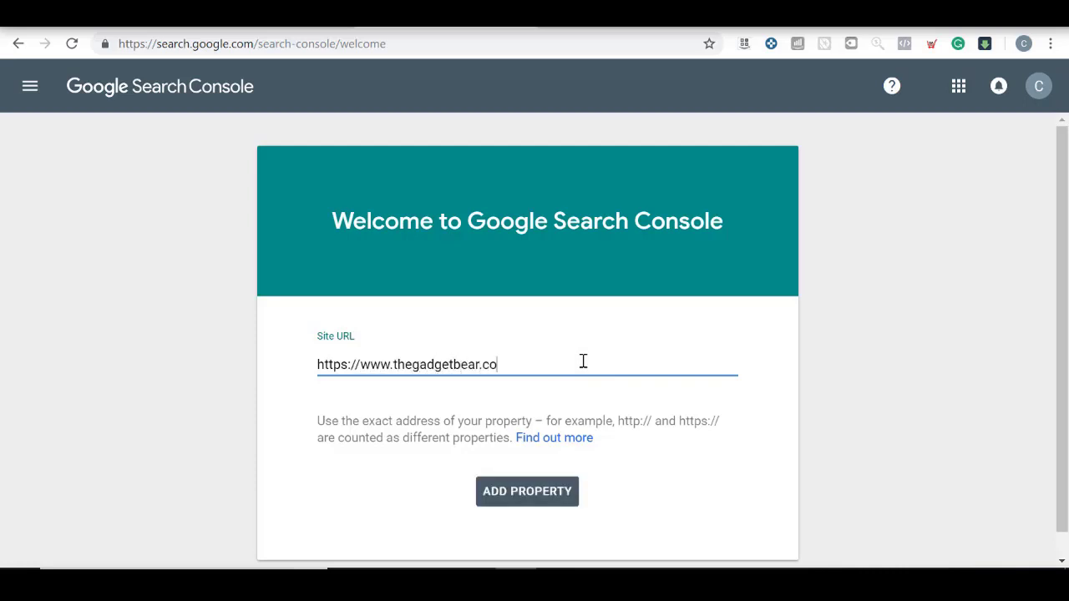
text(m)
click(535, 499)
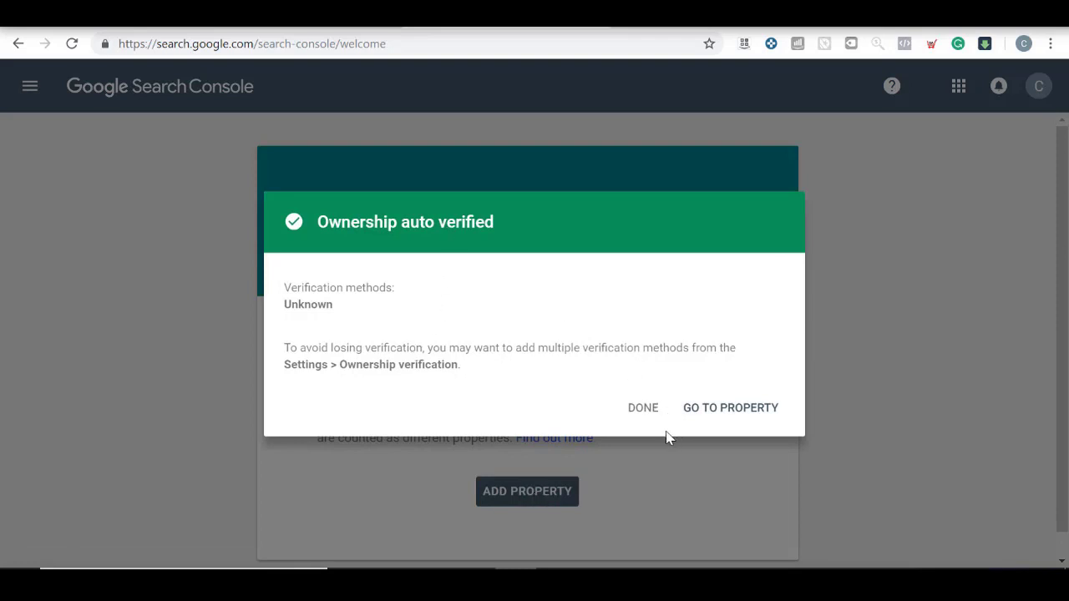
Step: Dismiss the verification notice and return to the Analytics Search Console settings
click(641, 408)
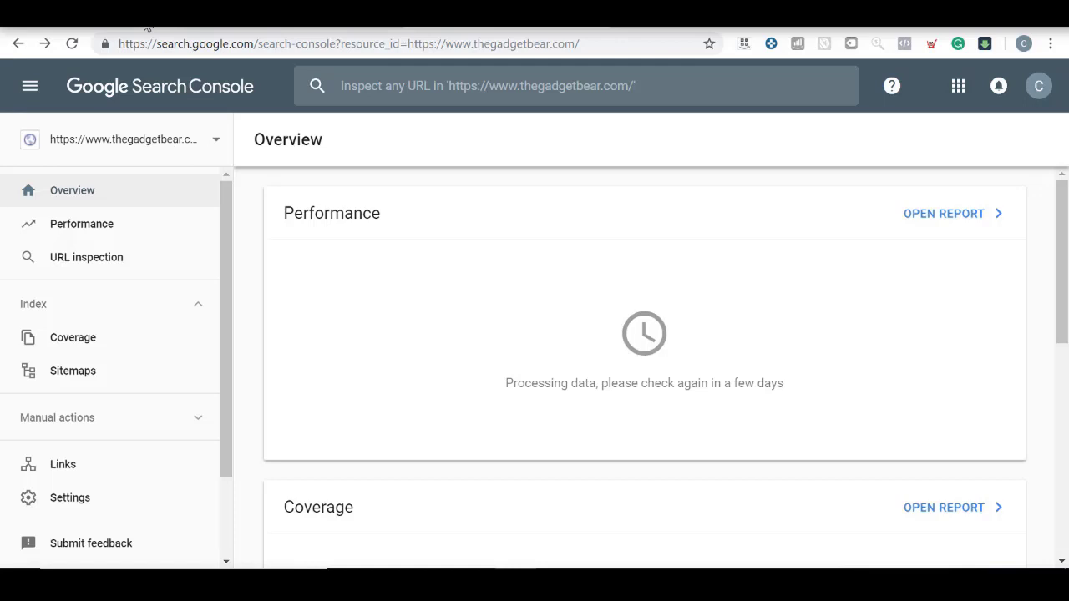
click(200, 261)
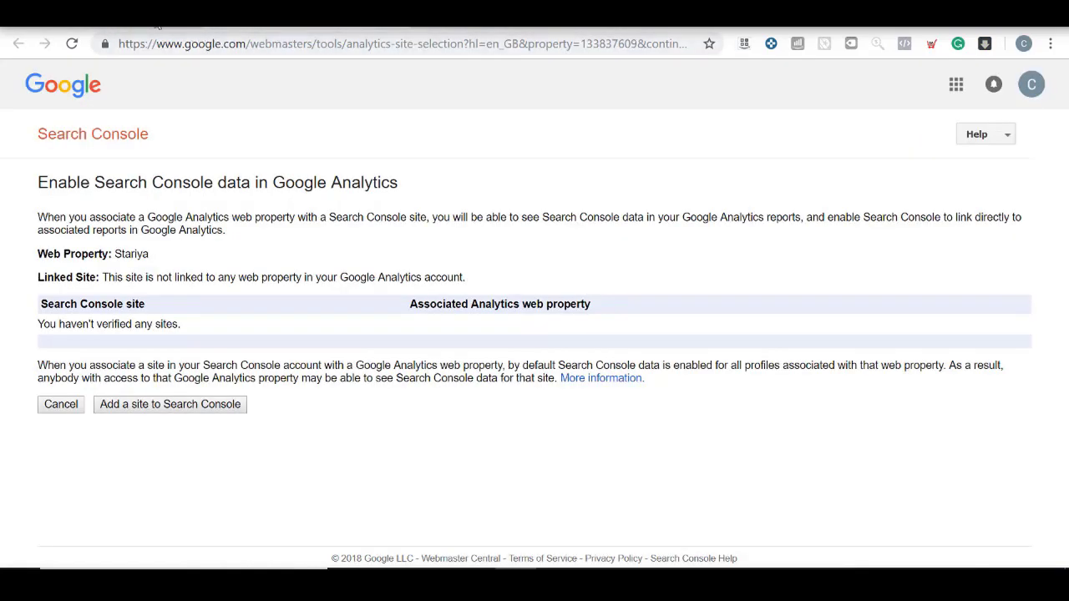
click(155, 25)
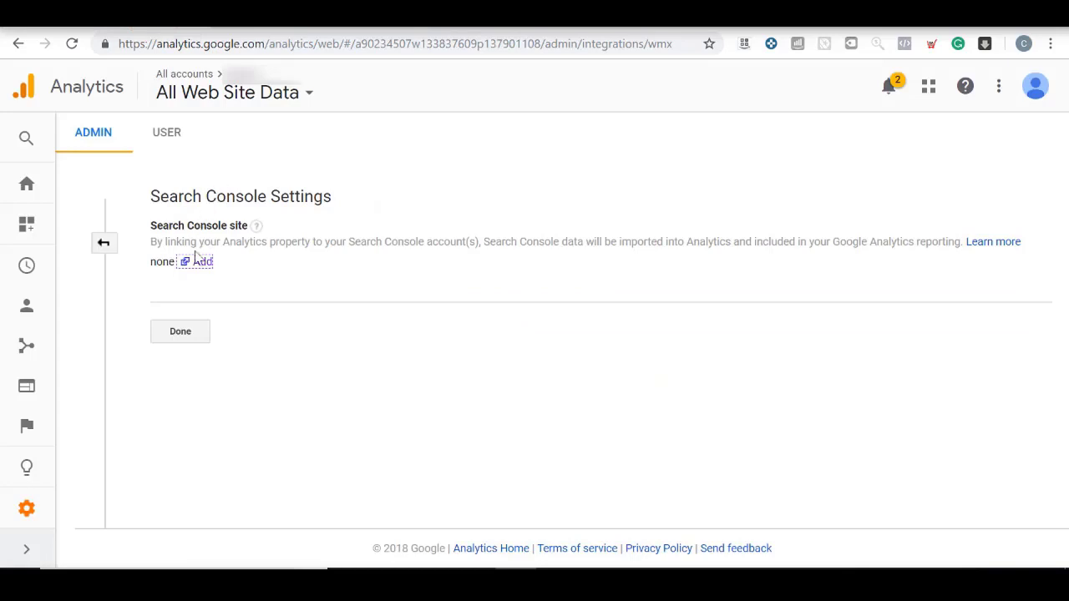
Step: Reopen Property Settings > Adjust Search Console and add thegadgetbear.com for linking
click(104, 243)
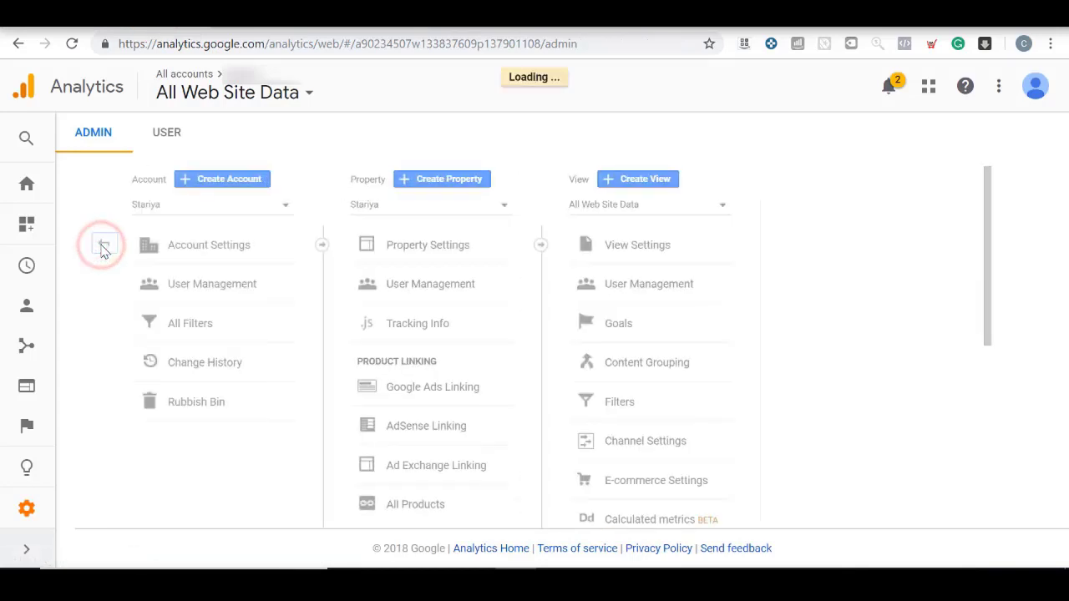
click(551, 251)
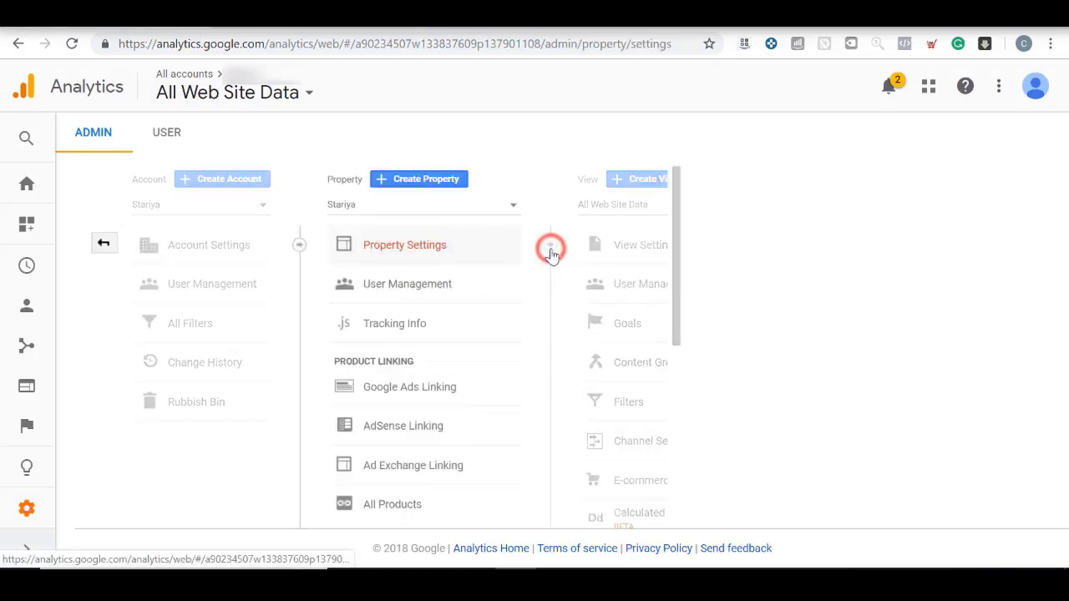
scroll(1013, 179, down, 5)
scroll(1056, 209, down, 5)
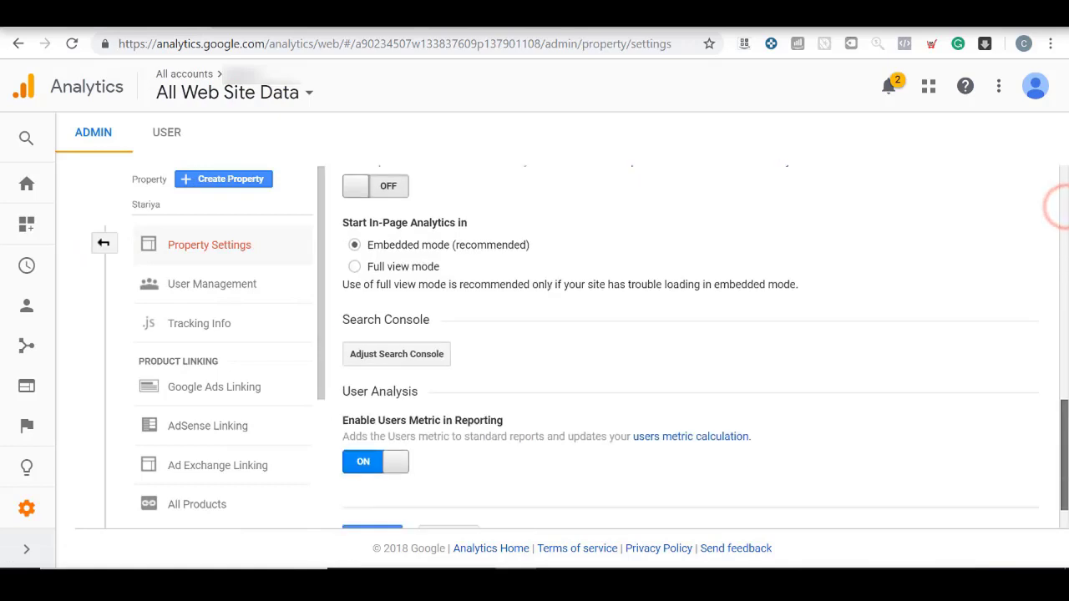
click(432, 325)
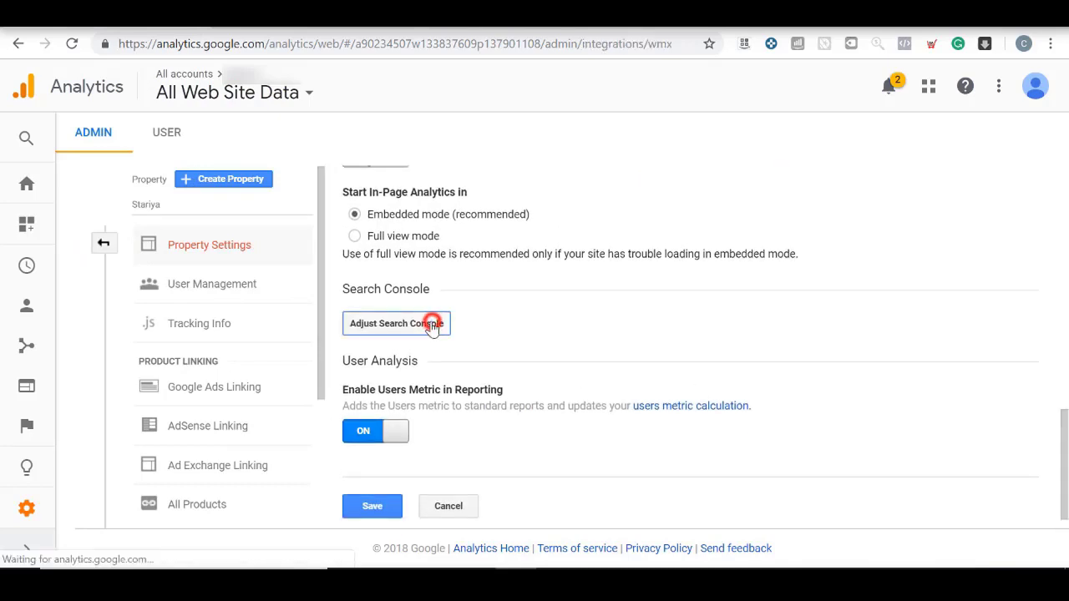
click(204, 264)
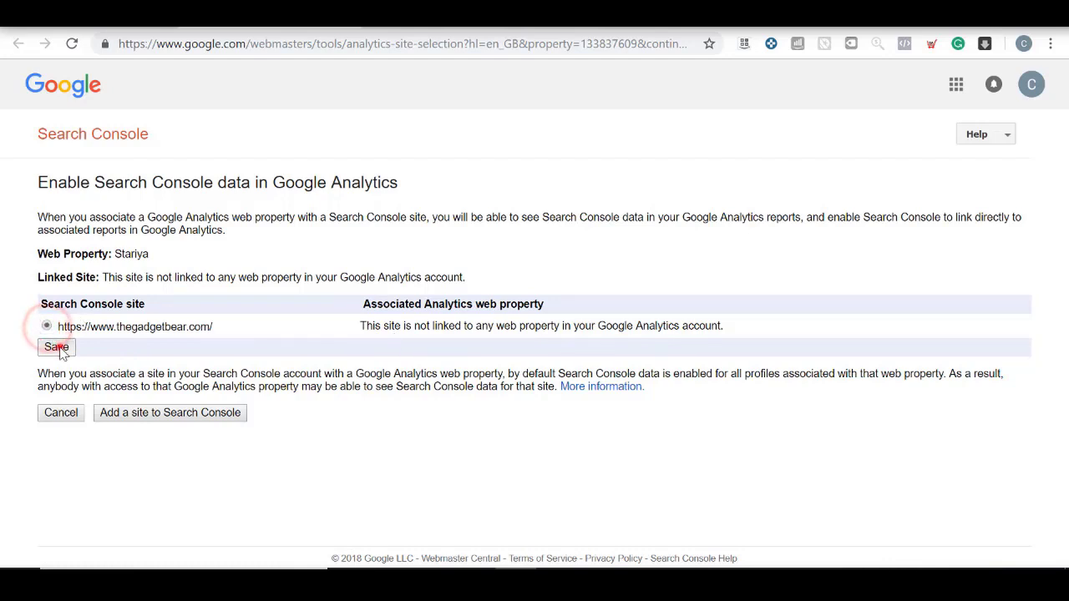
Step: Save the thegadgetbear.com association with Stariya and confirm it with OK
click(56, 347)
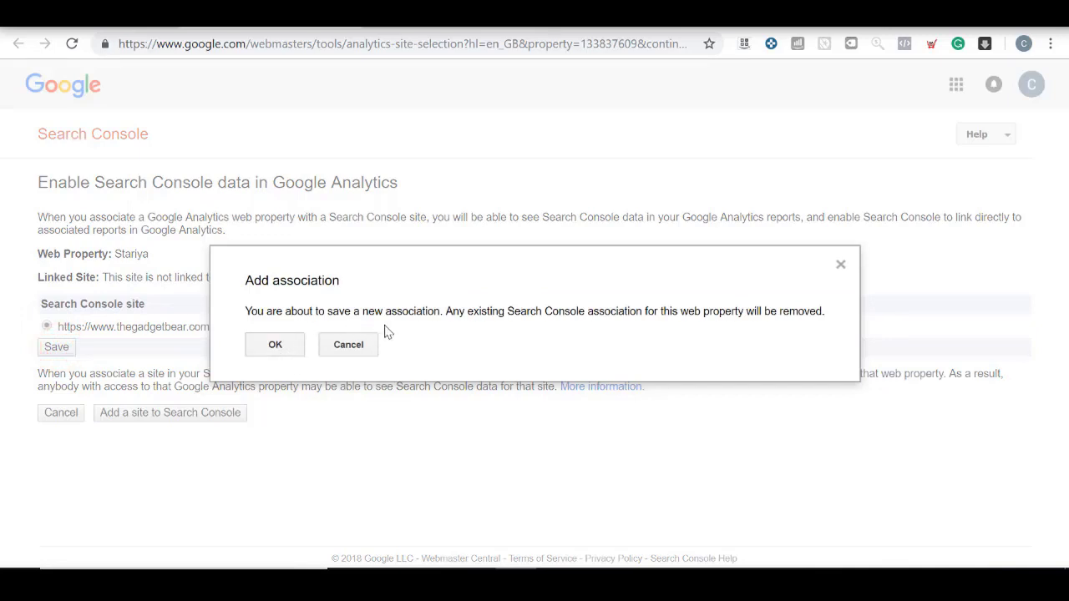
click(287, 351)
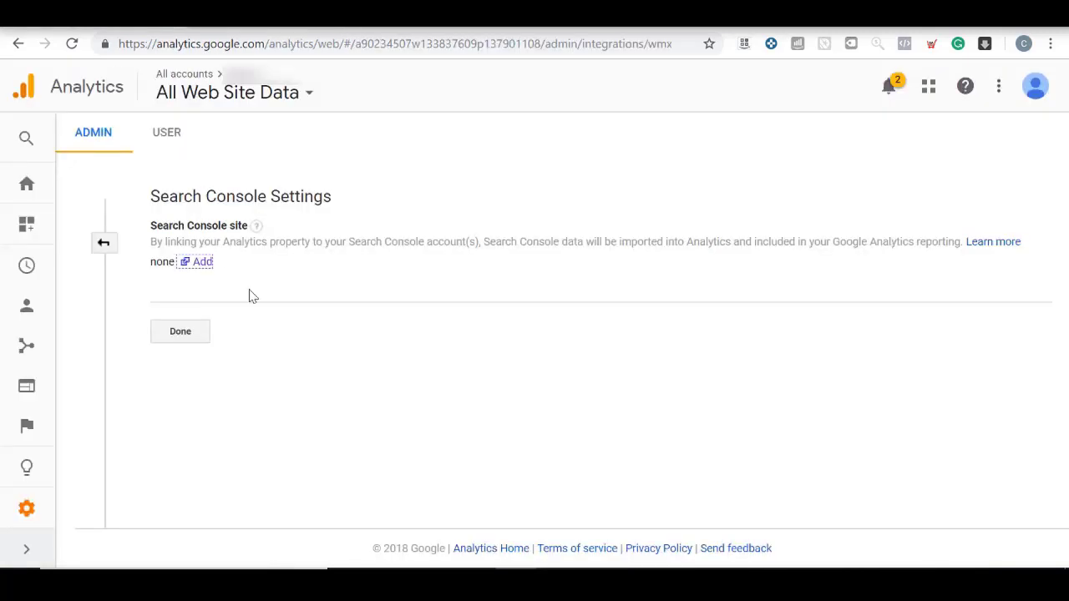
Step: Open Acquisition > Search console > Landing Pages, showing the 28 Sep–4 Oct 2018 clicks chart
click(27, 351)
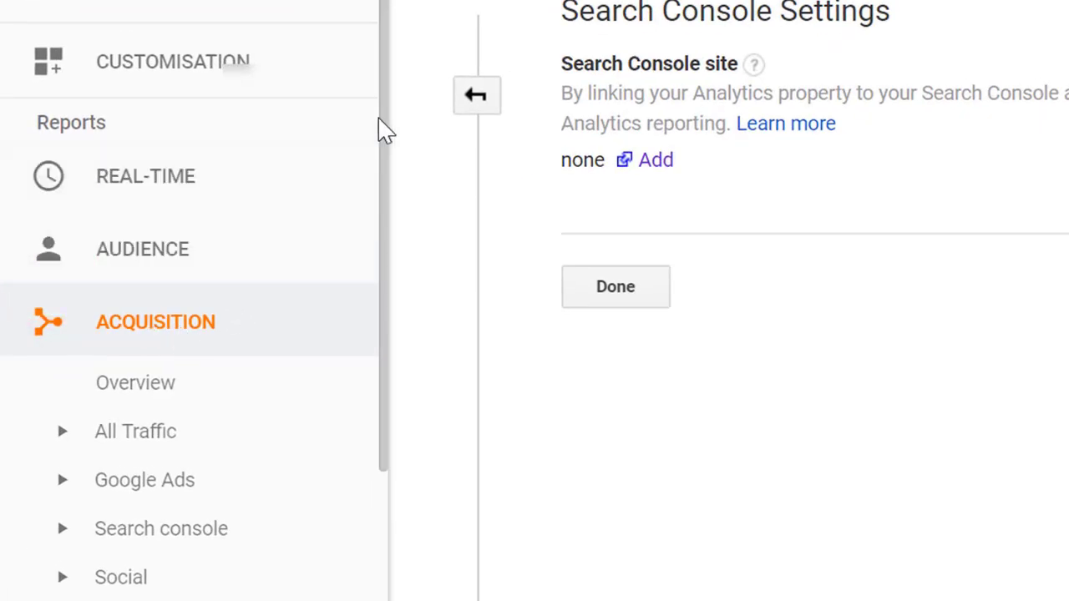
drag(381, 113, 372, 280)
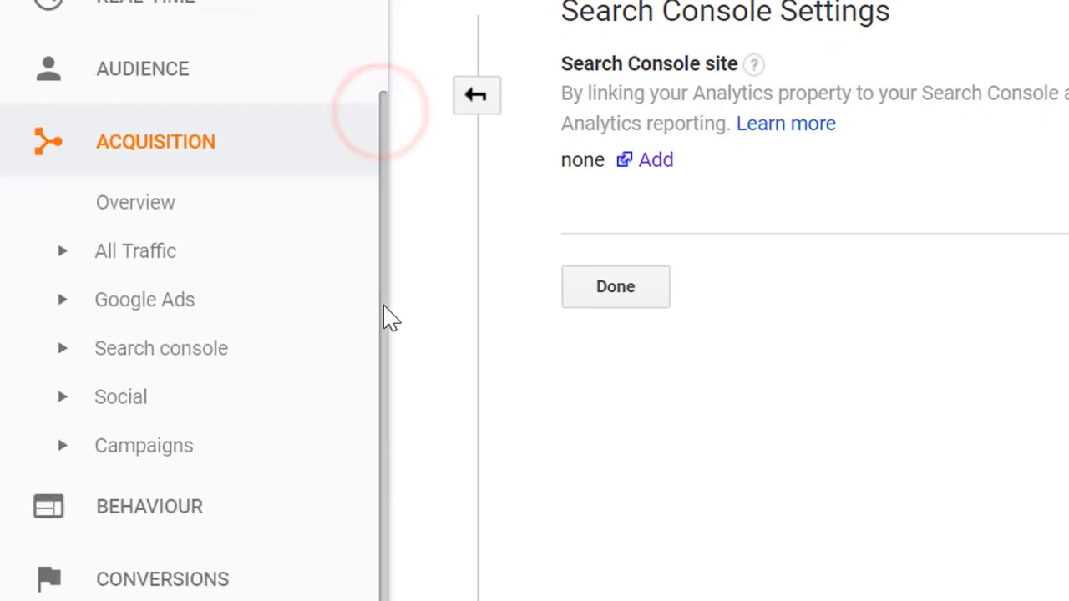
click(200, 351)
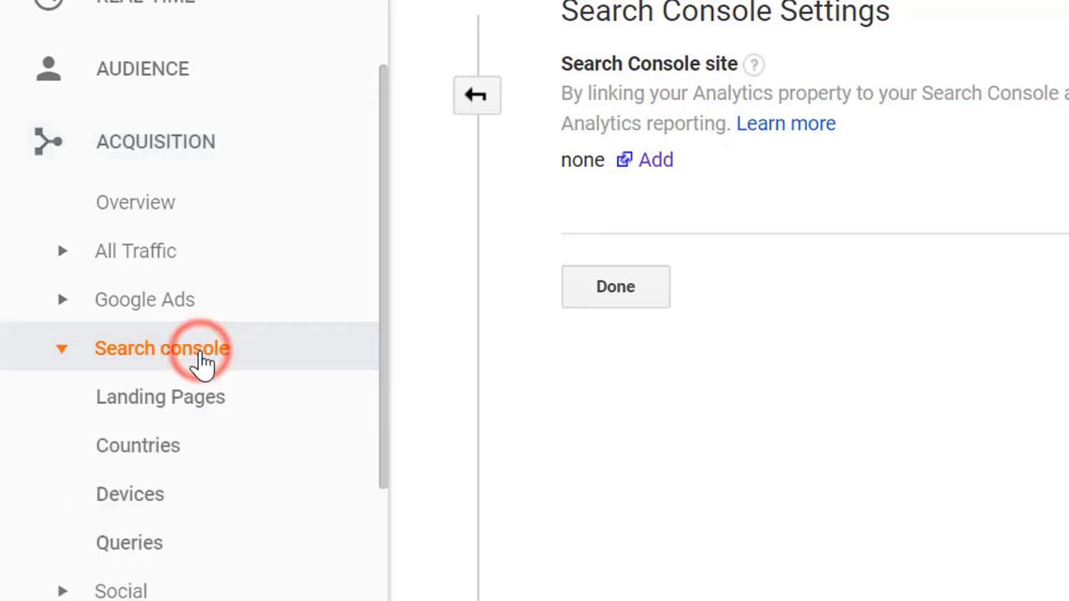
drag(382, 241, 357, 366)
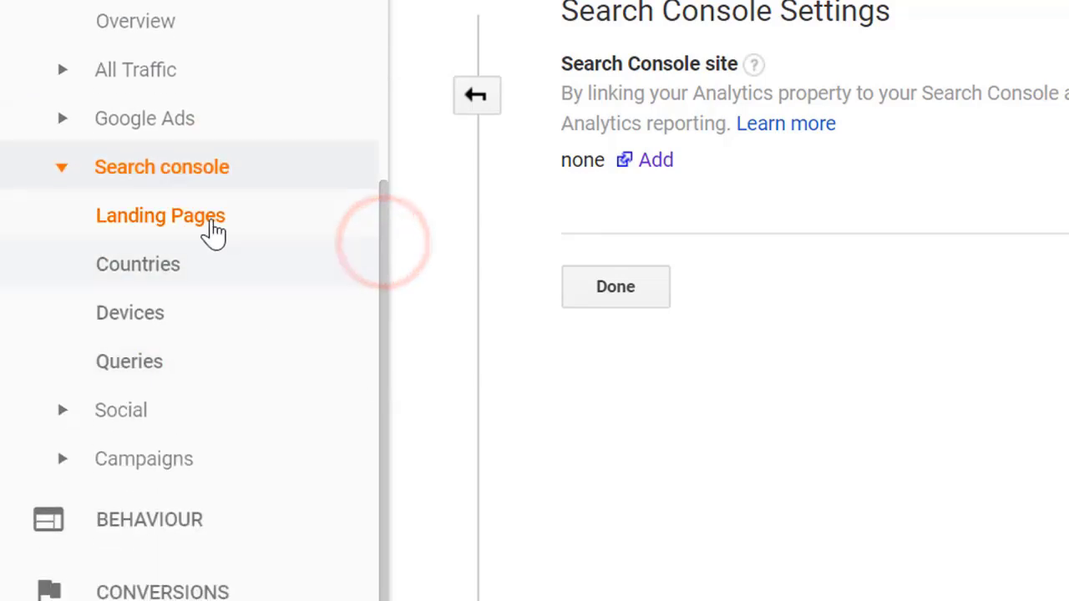
click(209, 219)
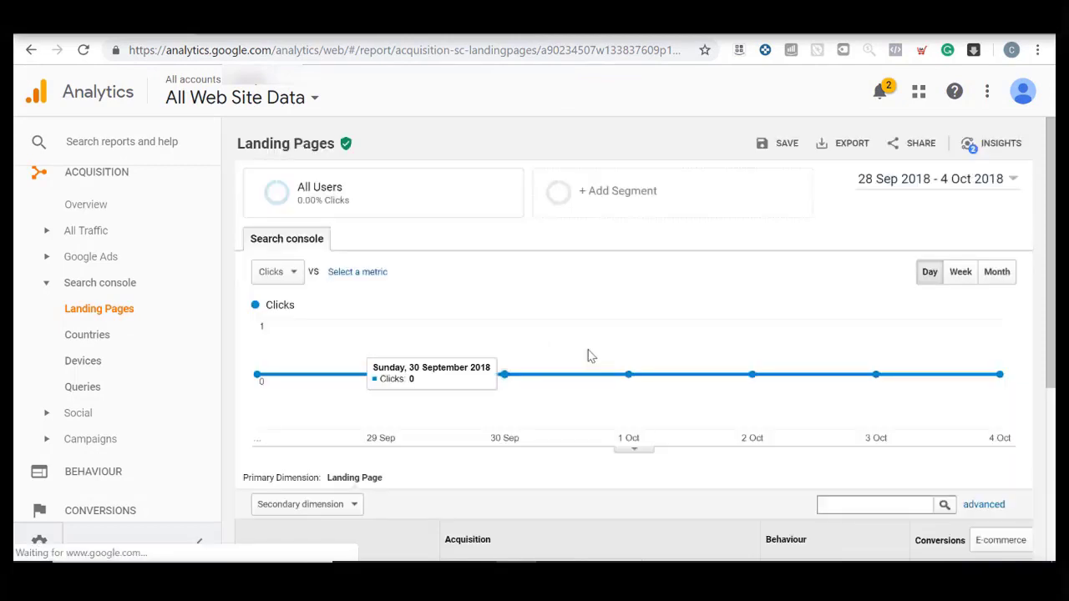
Step: Switch to the Countries report listing Finland and United Kingdom, one session each
scroll(1049, 224, down, 5)
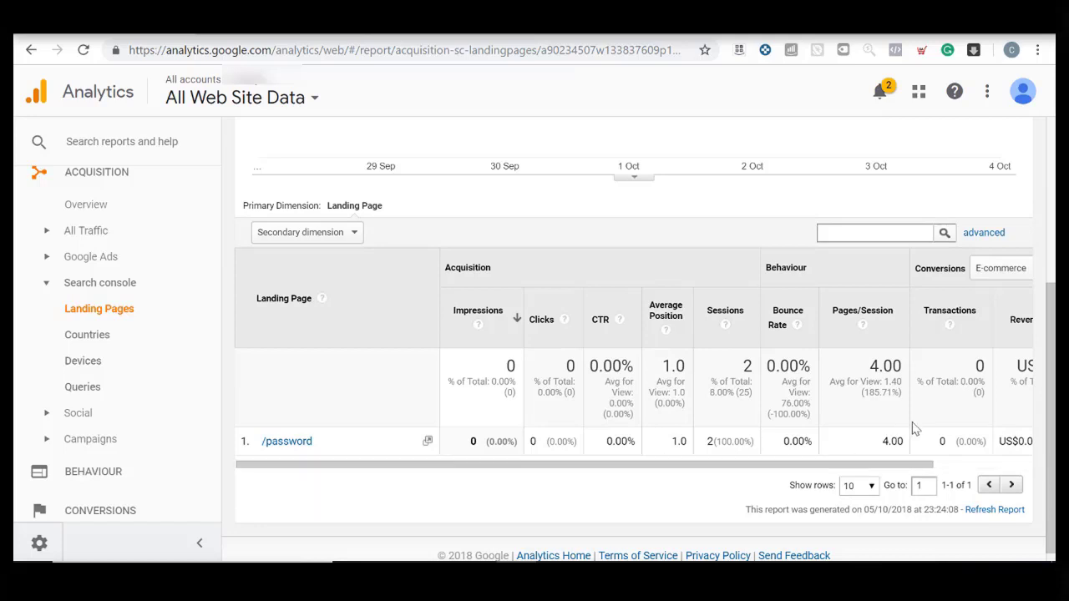
click(88, 335)
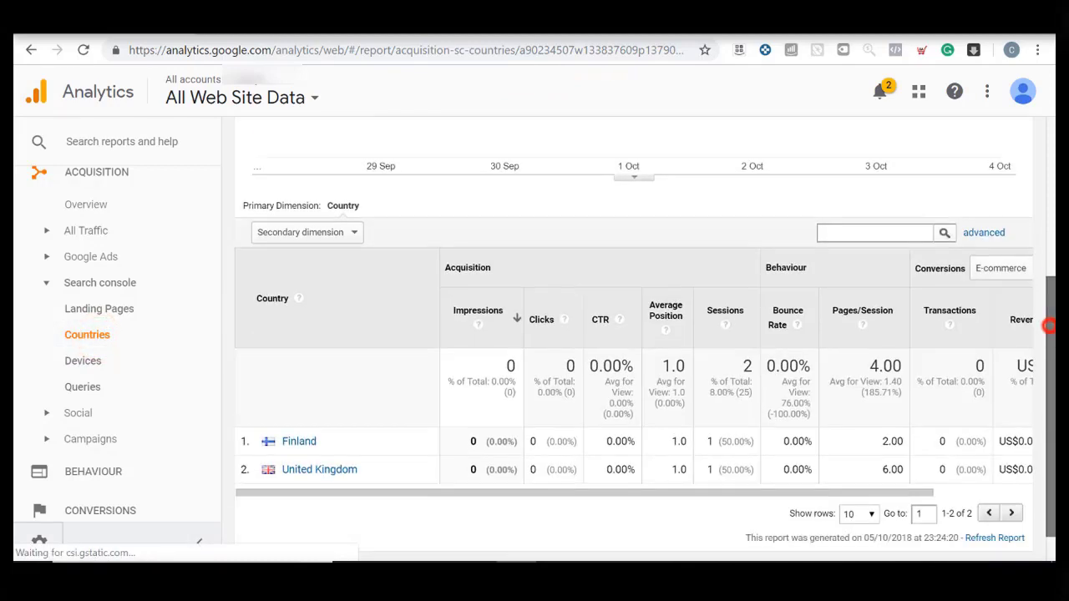
drag(1052, 332, 1051, 353)
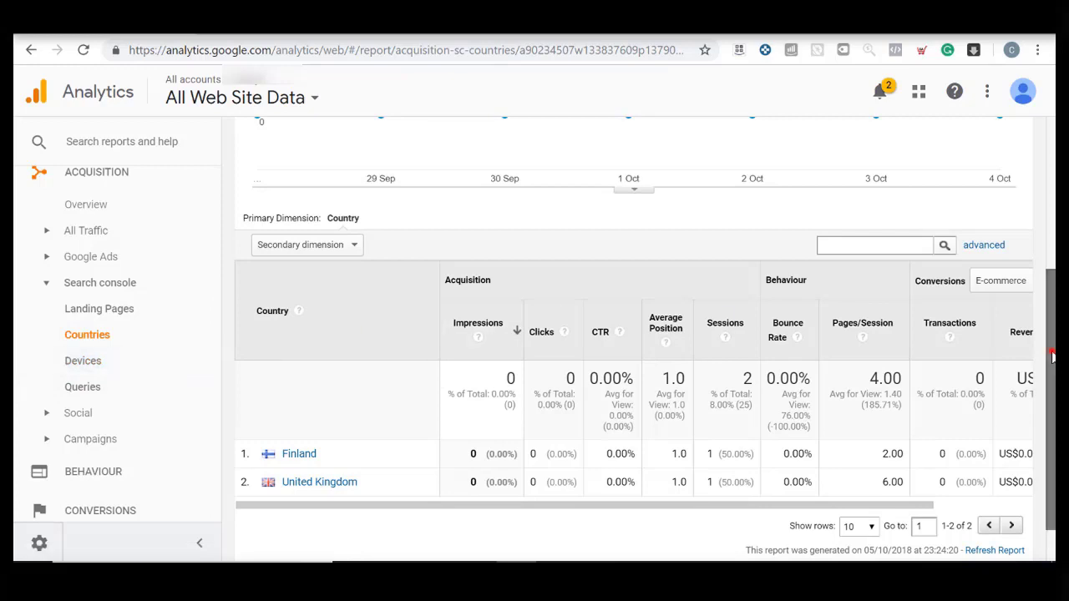
drag(1052, 358, 1049, 346)
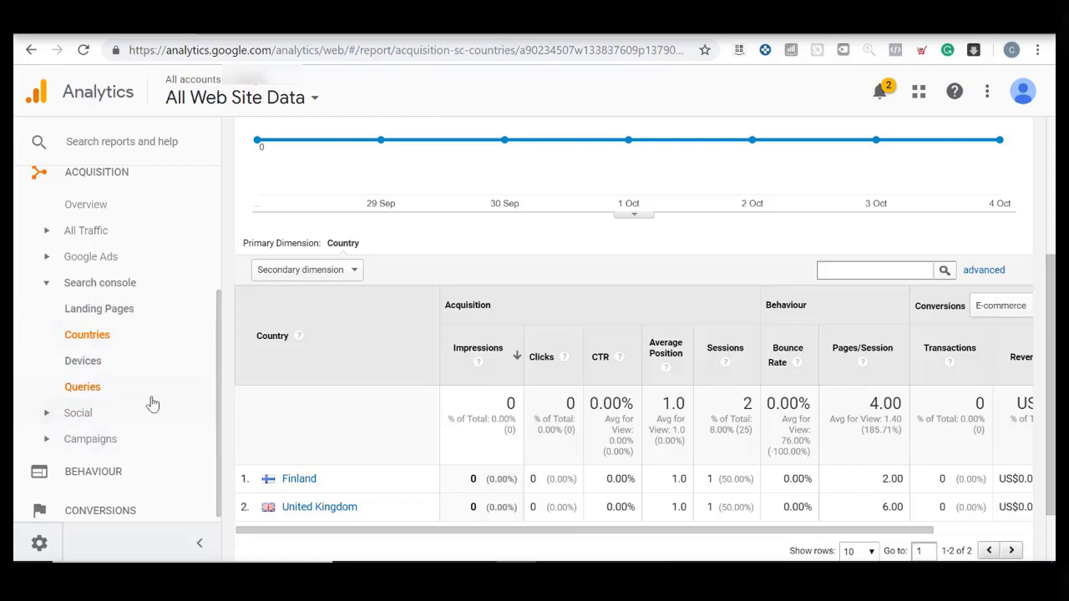
click(215, 401)
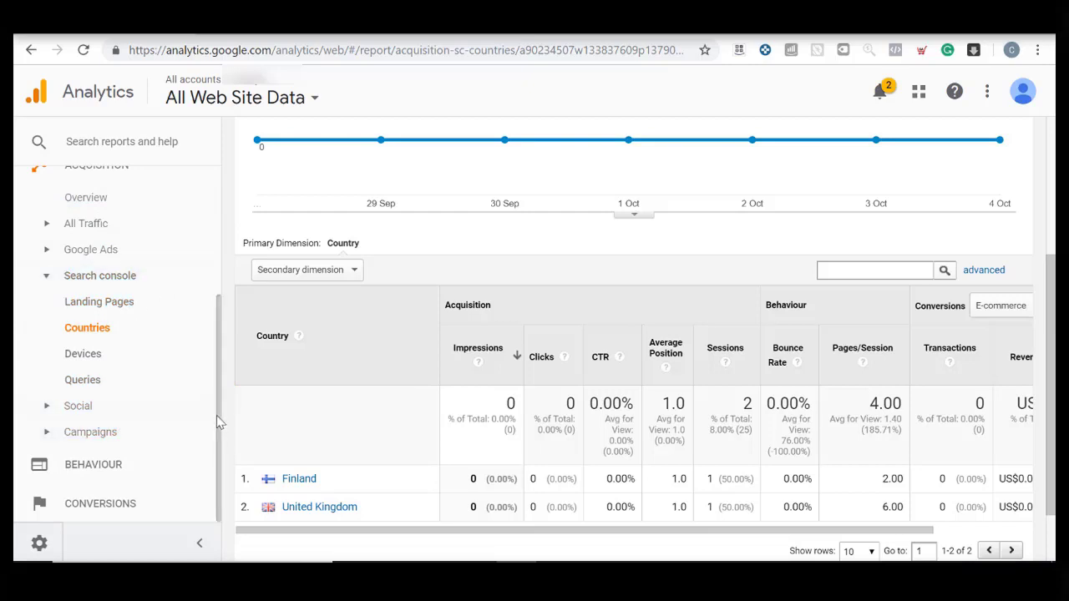
drag(217, 424, 215, 409)
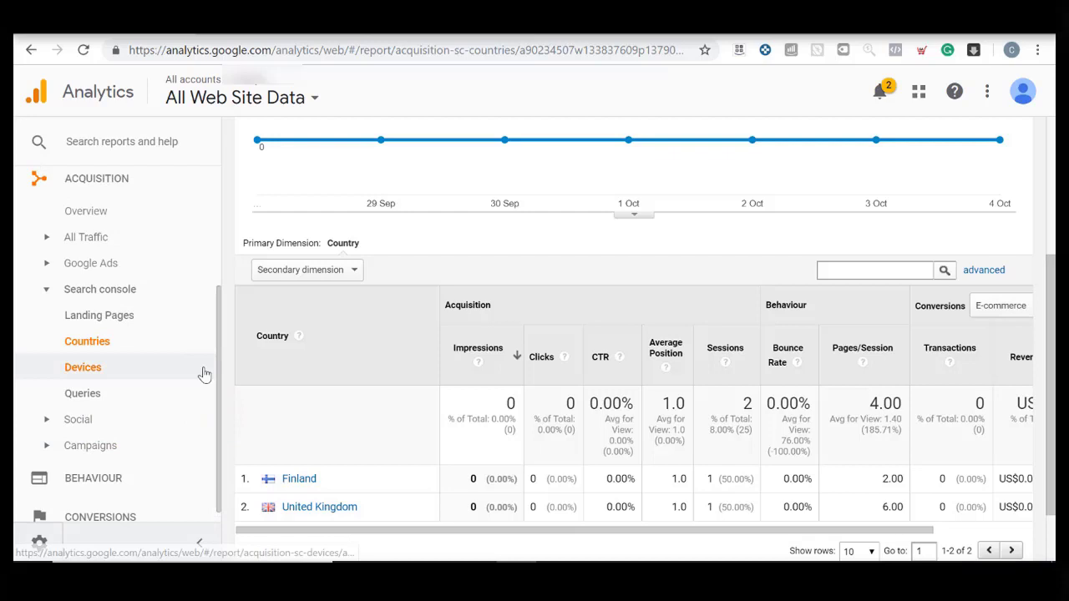